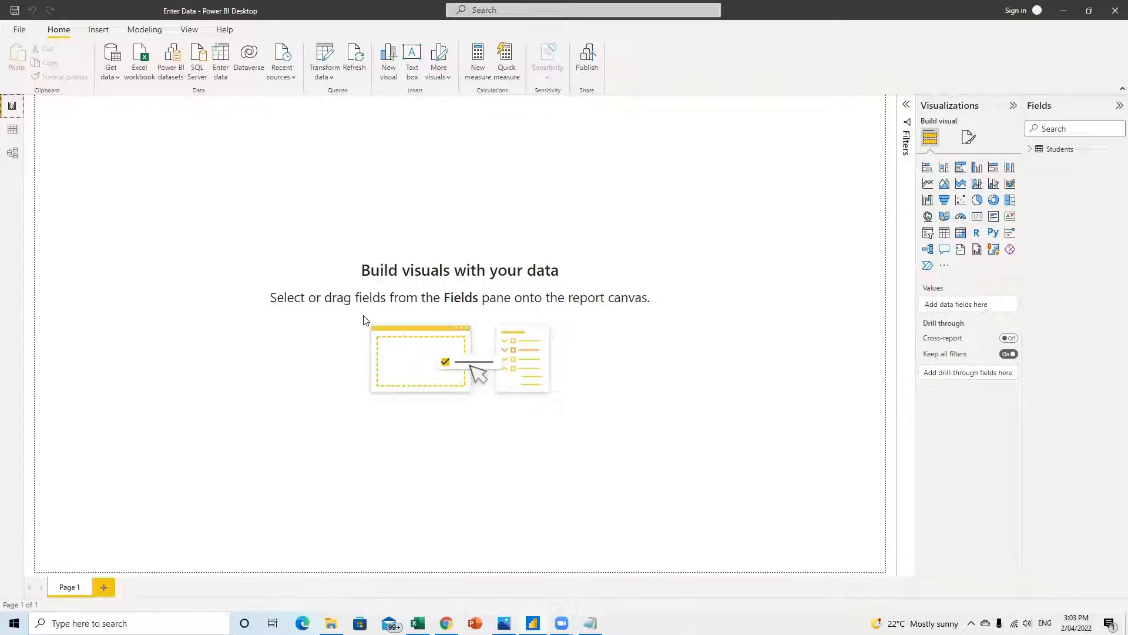
Add a calculated column named Duration to the Students table, starting a DATEDIFF formula with Students[Start Date] as the first date.
{"action": "left_click", "coordinate": [11, 130]}
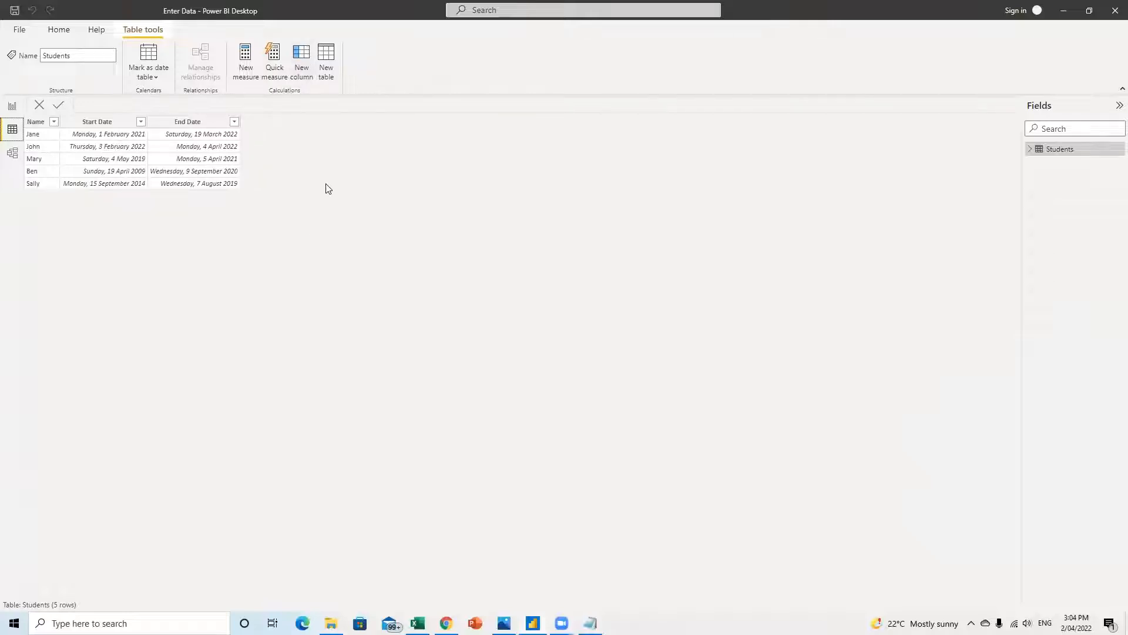
{"action": "left_click", "coordinate": [302, 72]}
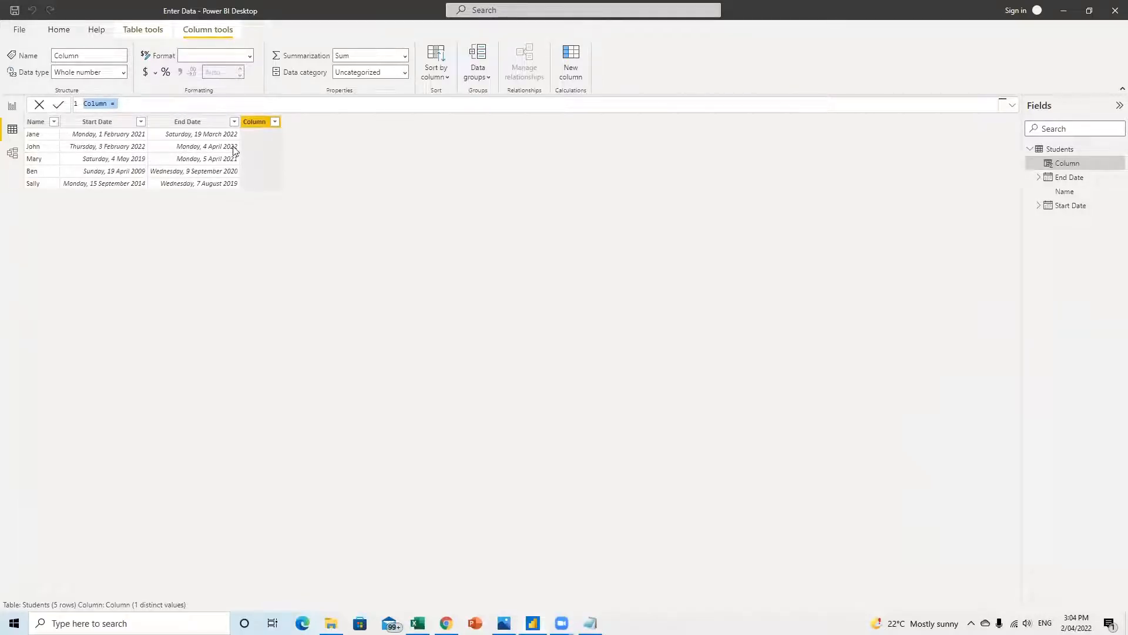
{"action": "type", "text": "Duration = Da"}
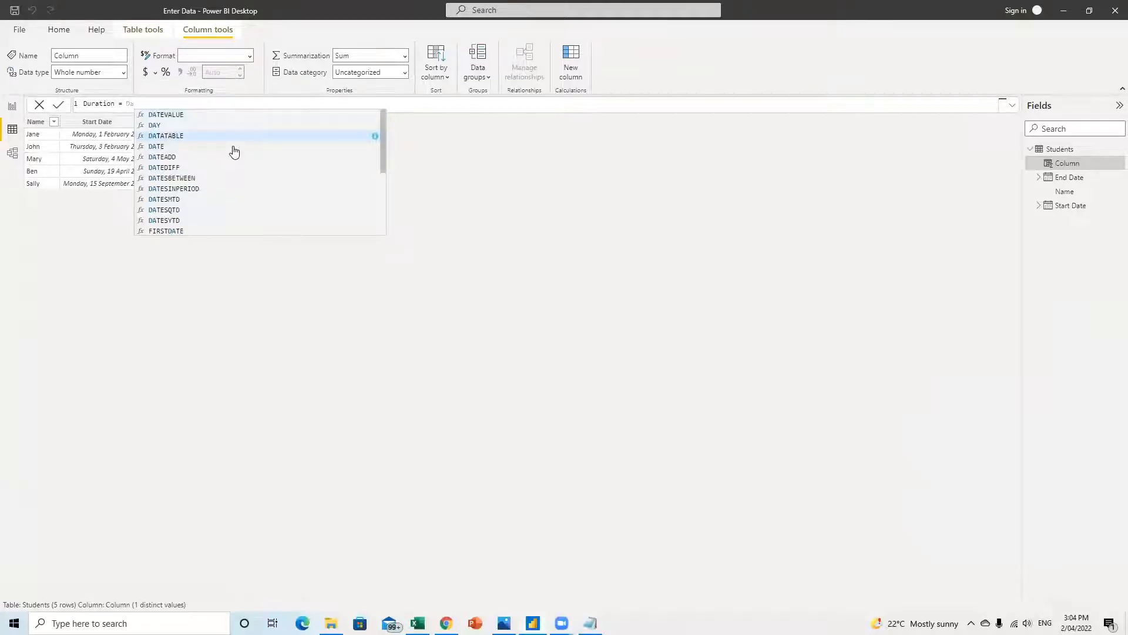
{"action": "type", "text": "tediff"}
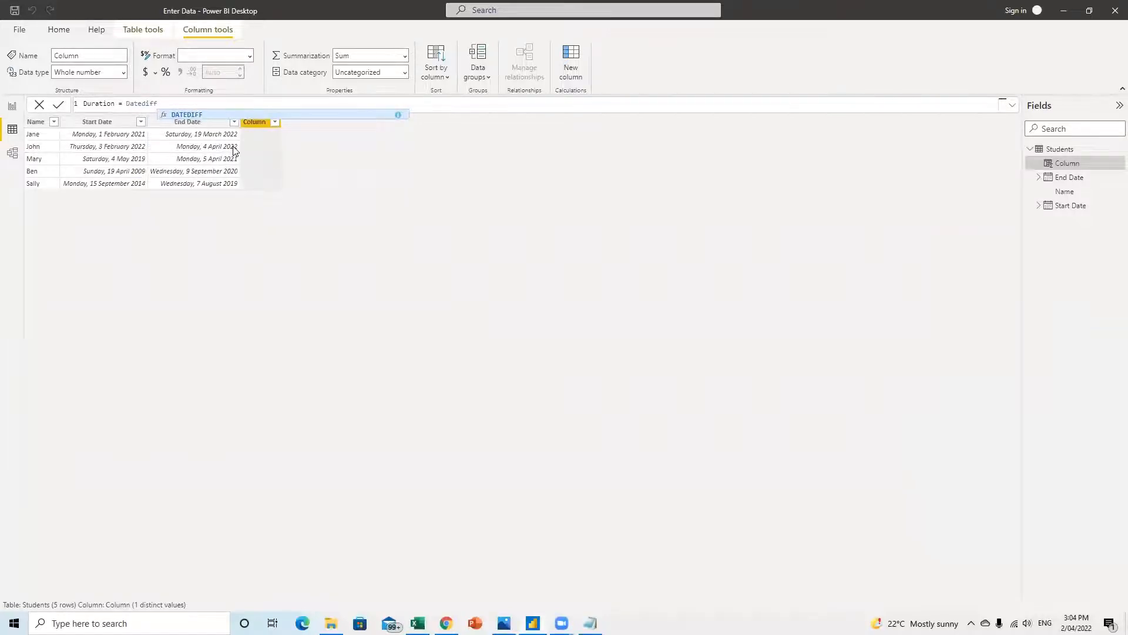
{"action": "type", "text": "("}
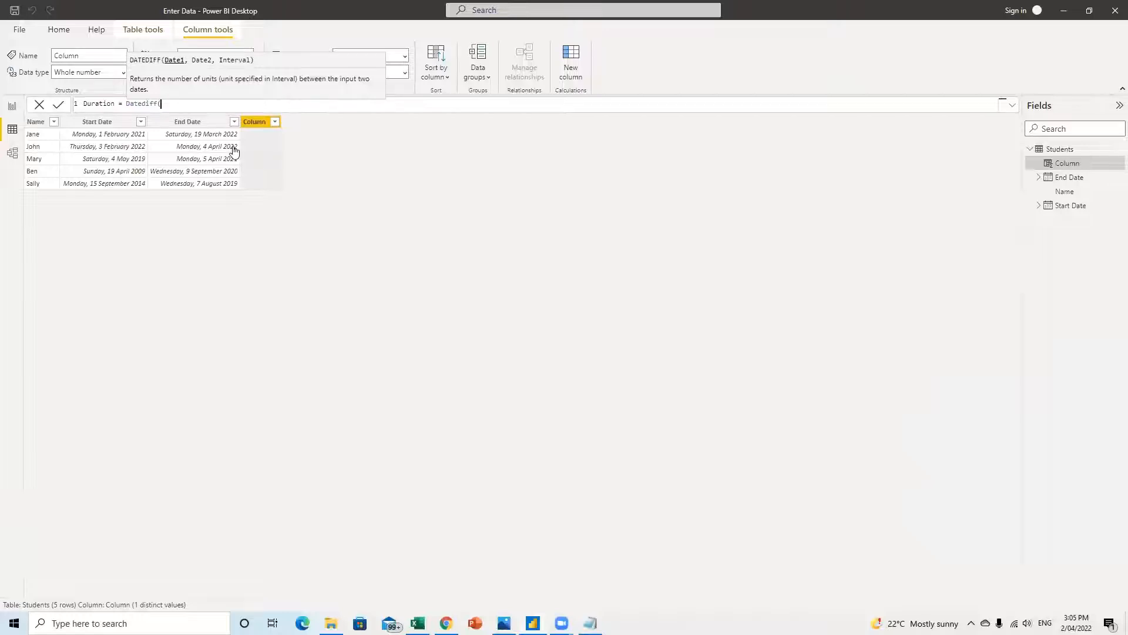
{"action": "type", "text": "start"}
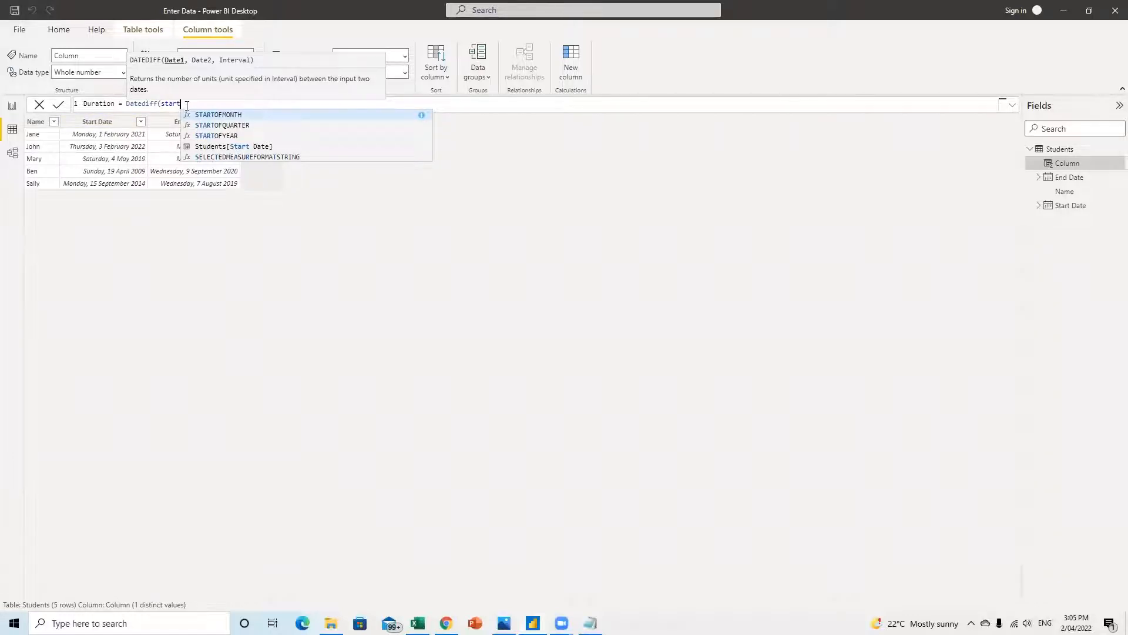
{"action": "type", "text": "dat"}
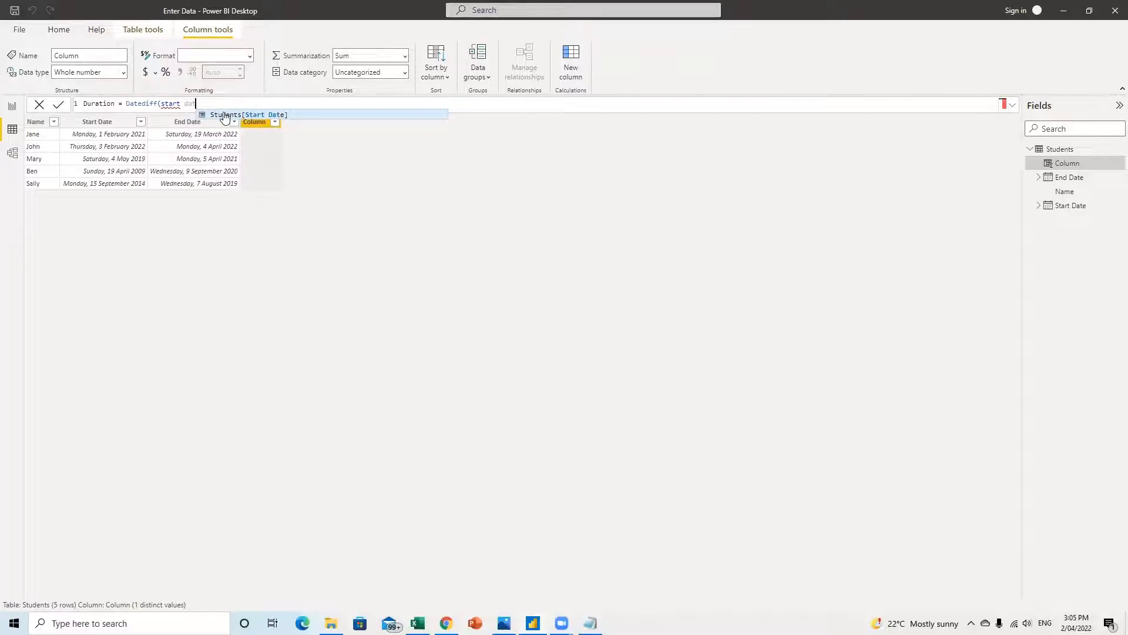
{"action": "left_click", "coordinate": [225, 115]}
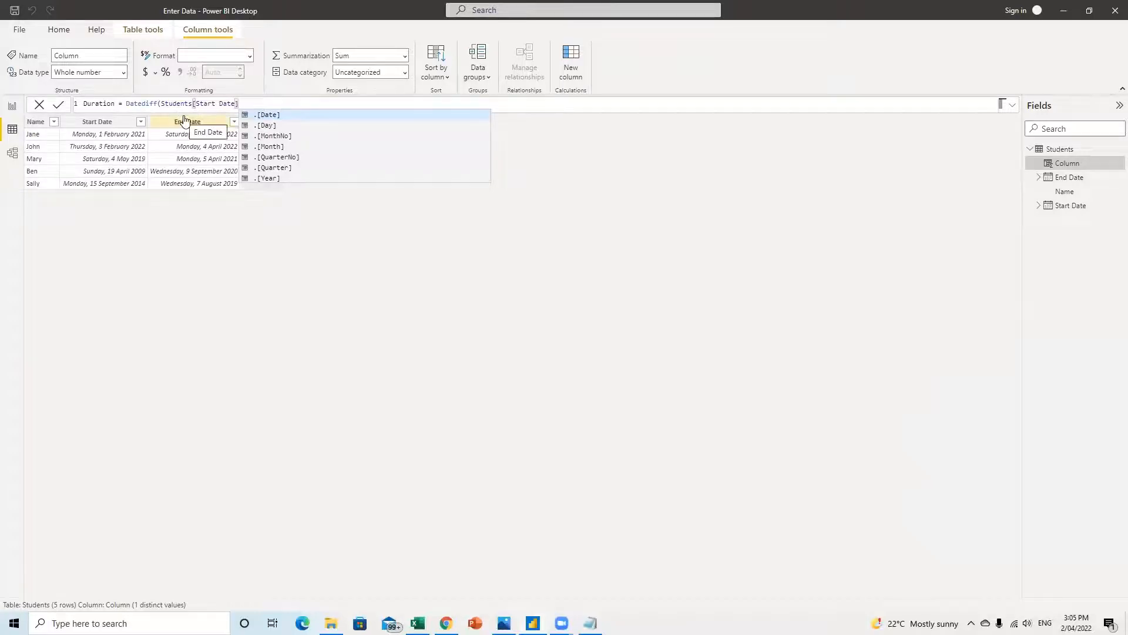
Complete the Duration formula with Students[End Date] as the second date and DAY as the interval.
{"action": "type", "text": ","}
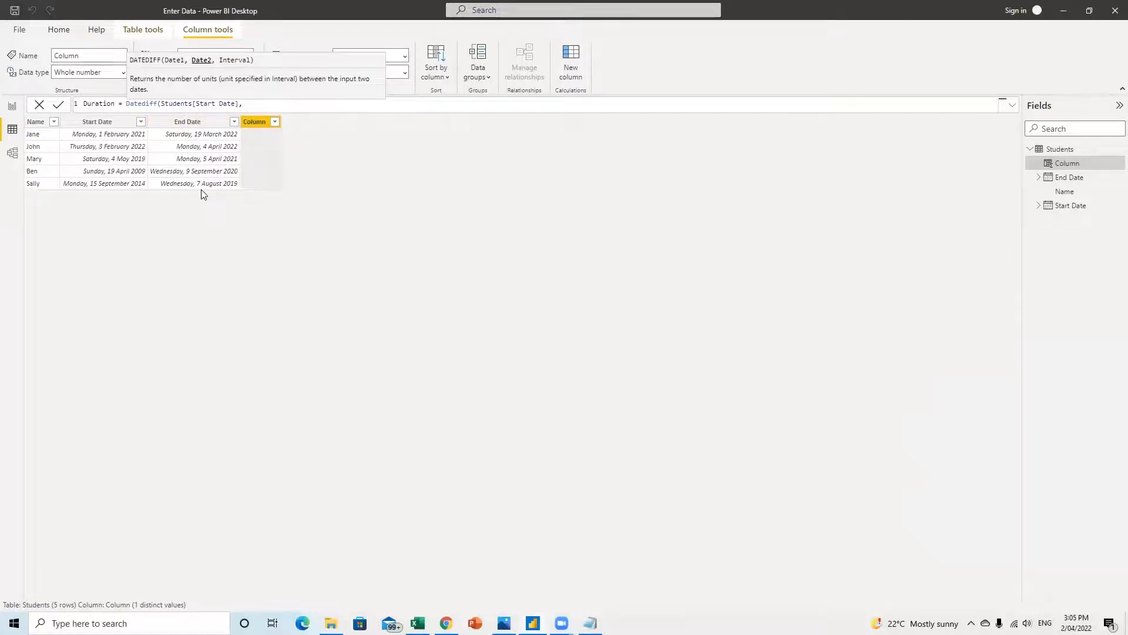
{"action": "type", "text": "end"}
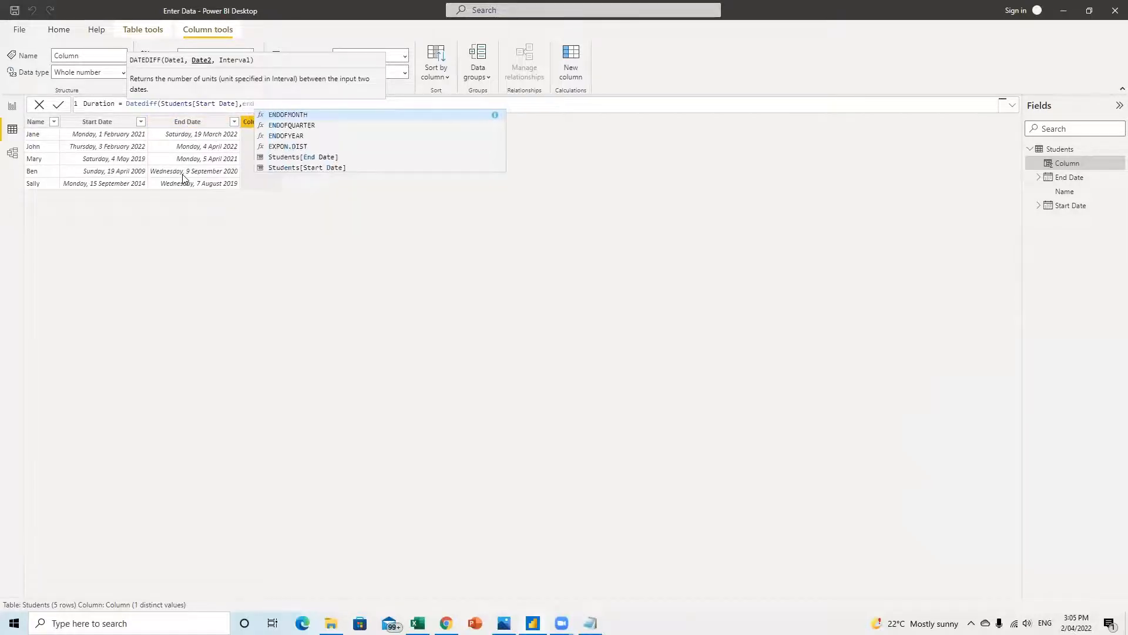
{"action": "type", "text": " date"}
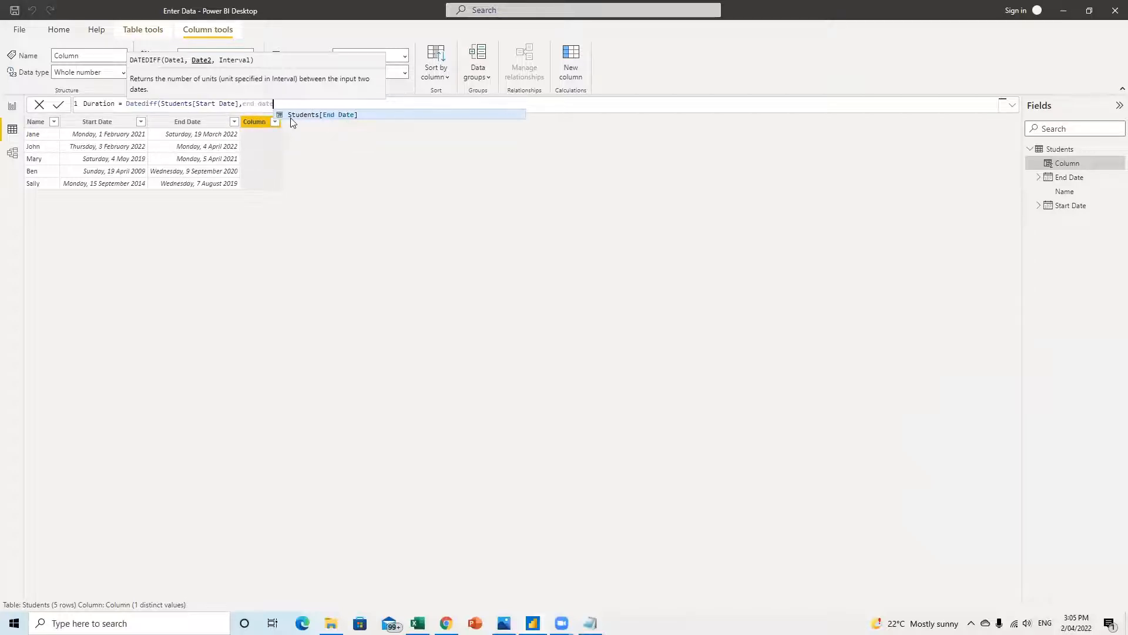
{"action": "left_click", "coordinate": [291, 117]}
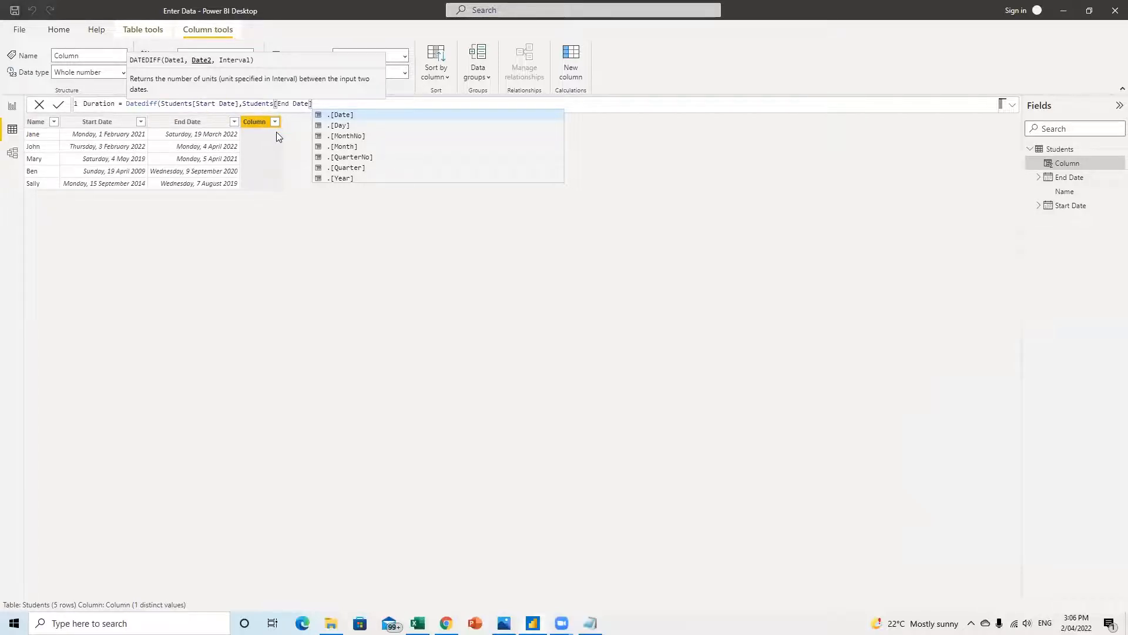
{"action": "type", "text": ","}
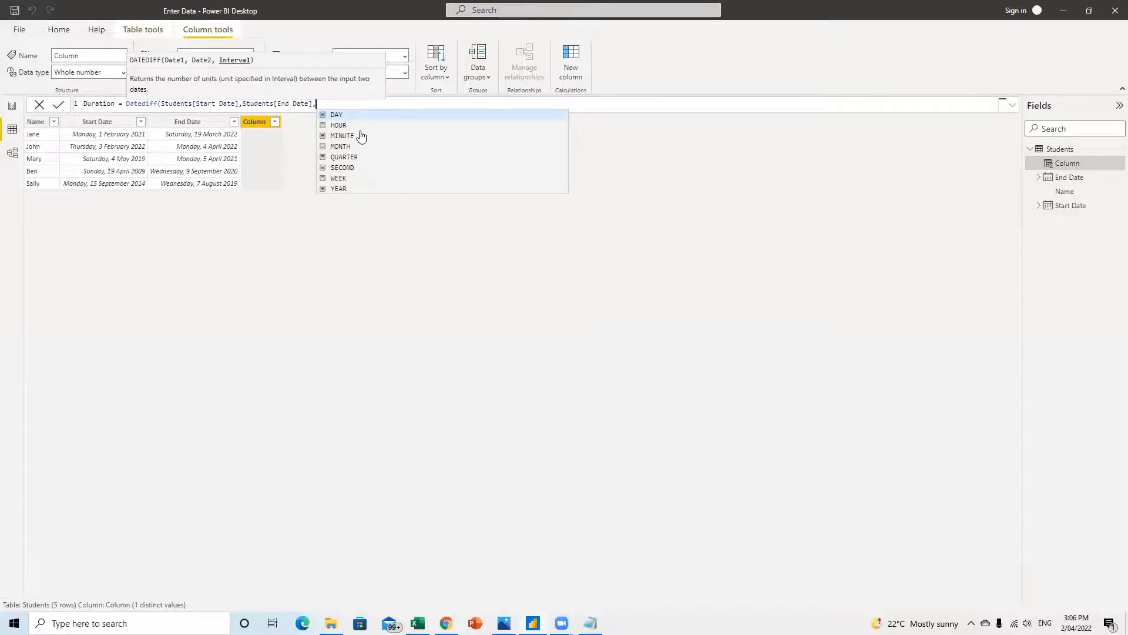
{"action": "left_click", "coordinate": [331, 116]}
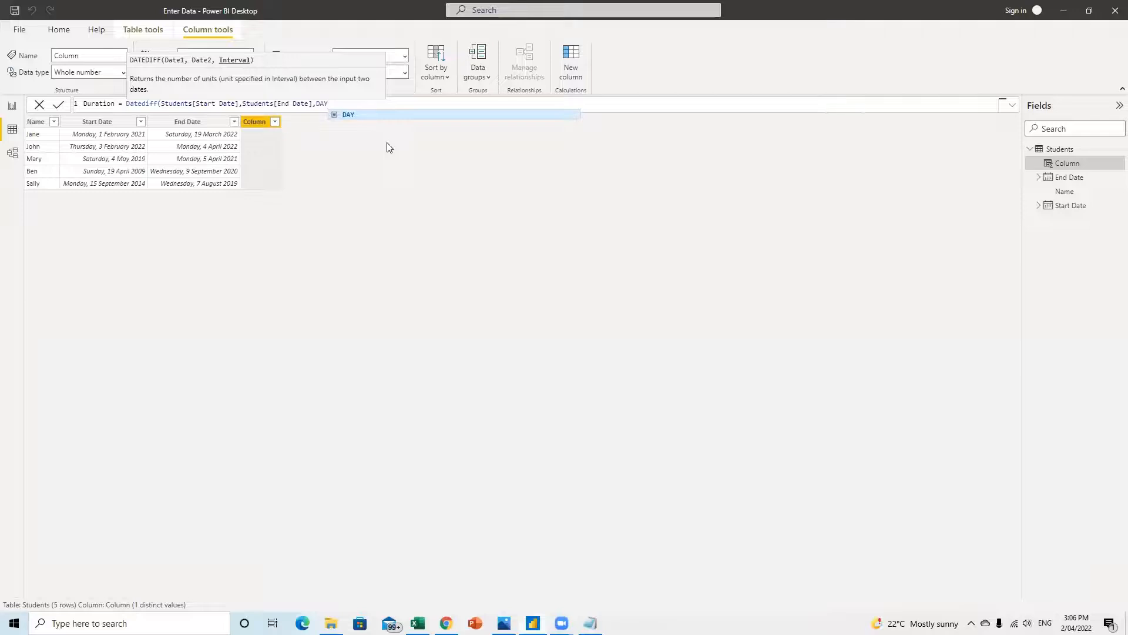
{"action": "type", "text": ")"}
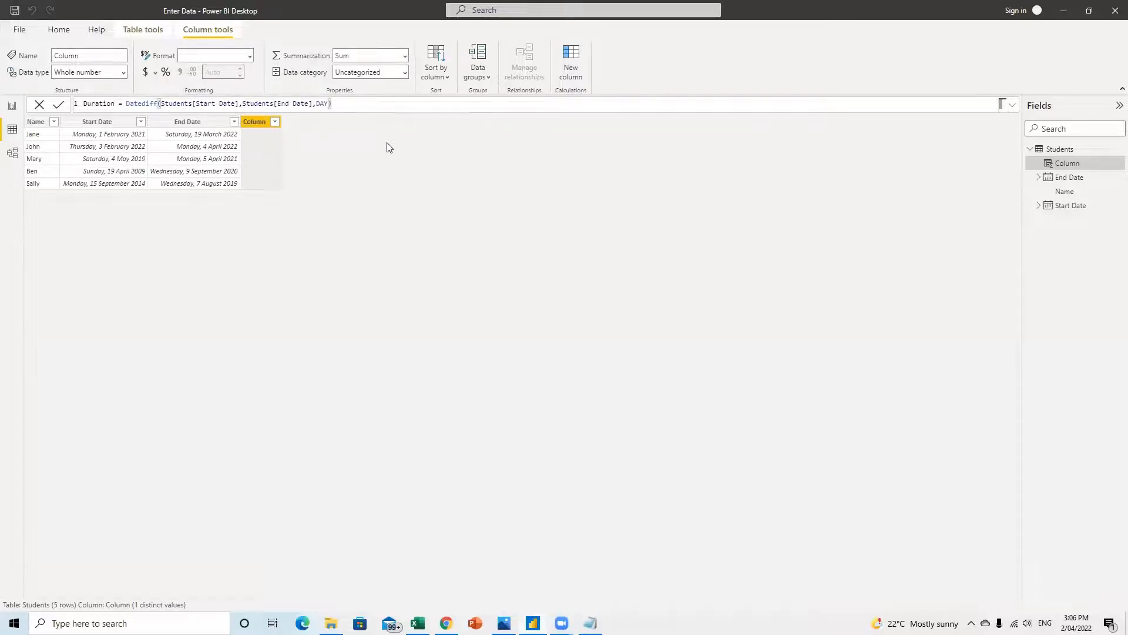
{"action": "key", "text": "Return"}
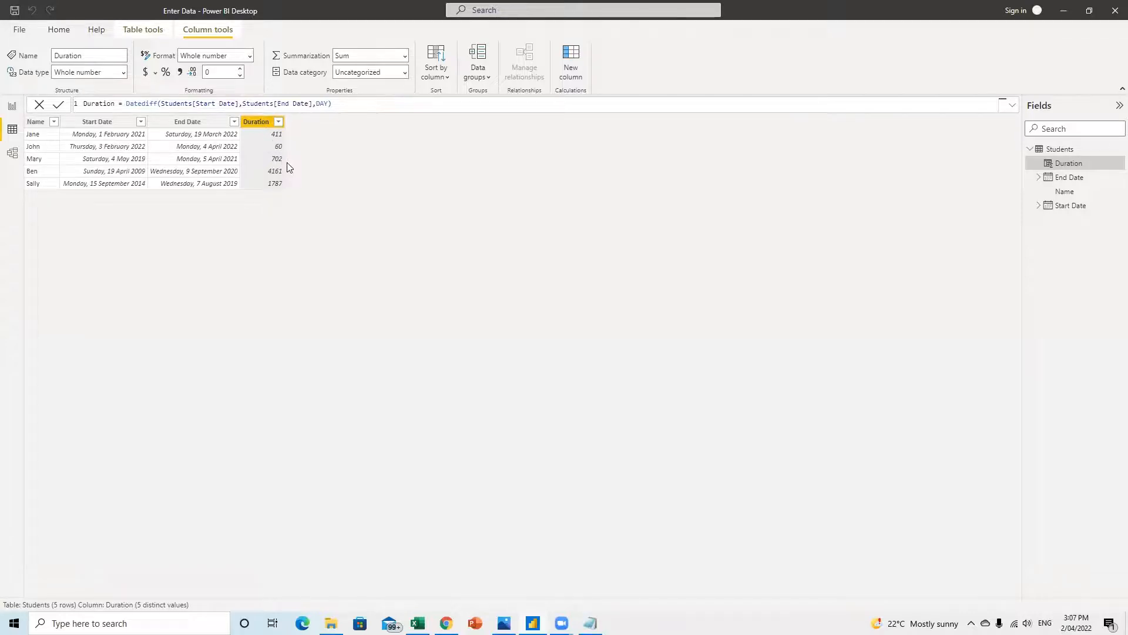
Rename the Duration column to Duration_DAYS in its formula.
{"action": "left_click_drag", "start_coordinate": [116, 104], "coordinate": [164, 127]}
{"action": "left_click", "coordinate": [126, 105]}
{"action": "type", "text": "_Day"}
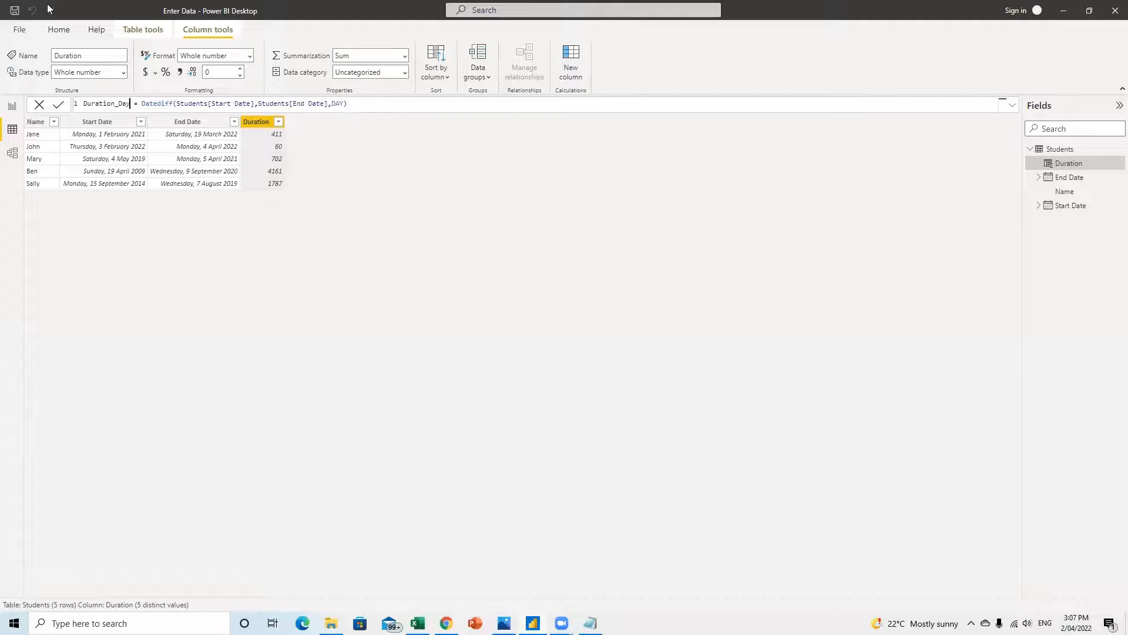
{"action": "key", "text": "BackSpace"}
{"action": "key", "text": "BackSpace"}
{"action": "type", "text": "AYS"}
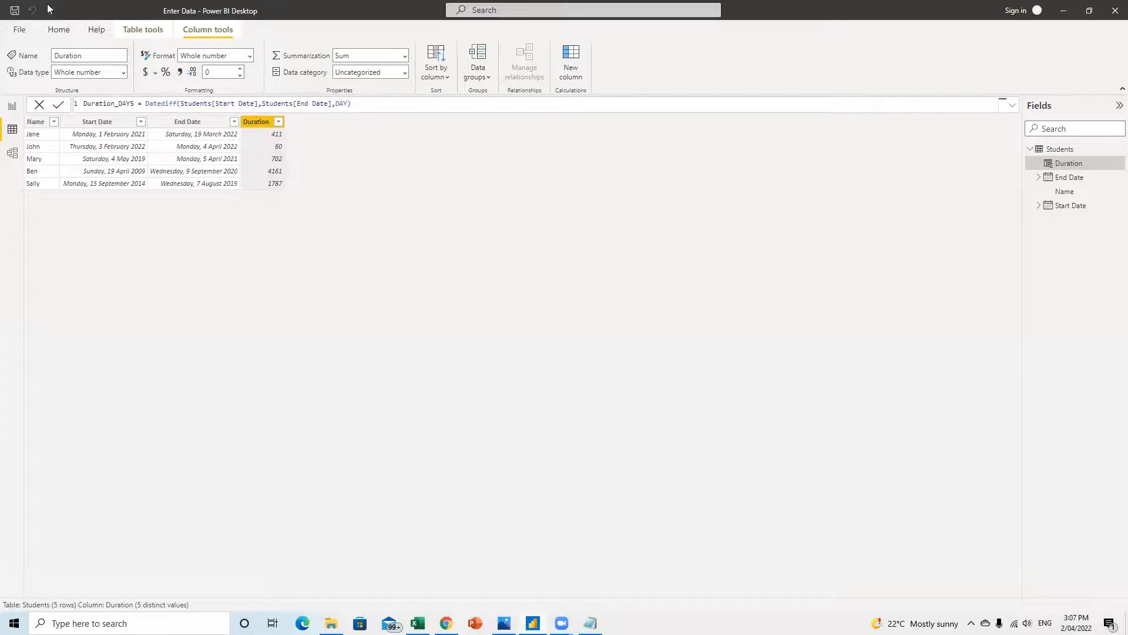
{"action": "key", "text": "Return"}
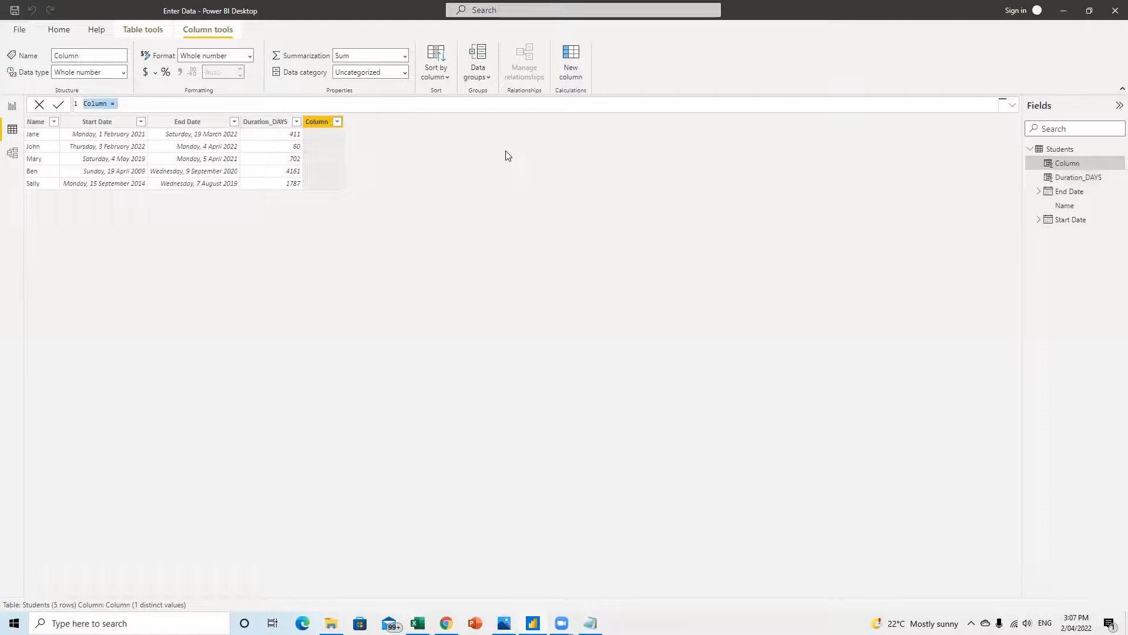
Add a calculated column Duration_HOUR = DATEDIFF(Students[Start Date],Students[End Date],HOUR) to the Students table.
{"action": "type", "text": "Duration HOUR = DATE"}
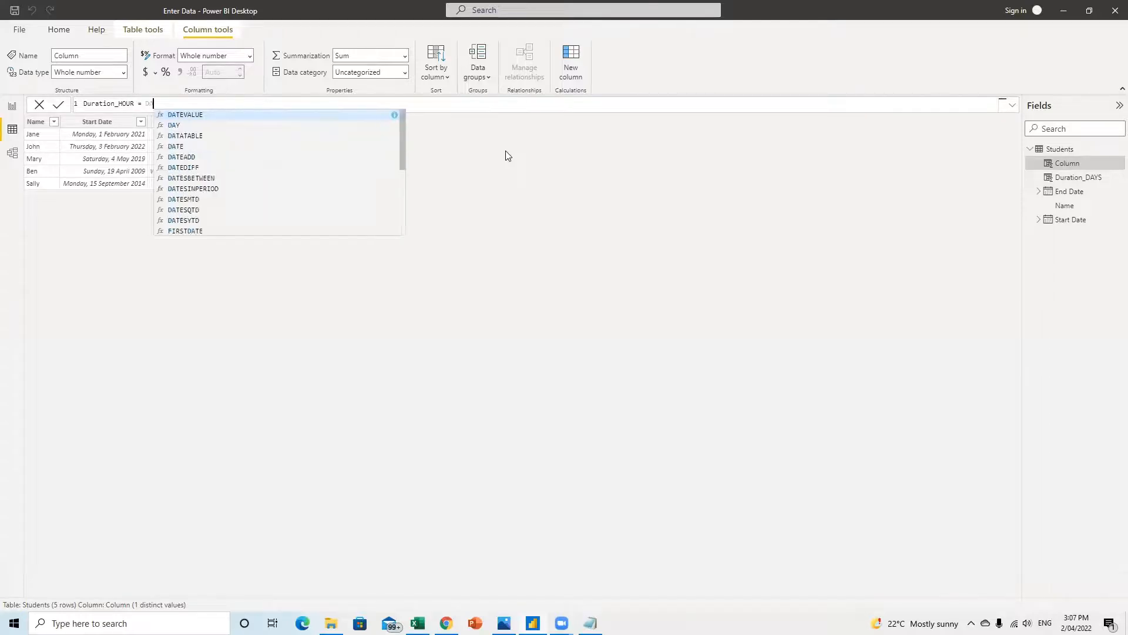
{"action": "type", "text": "DIFF("}
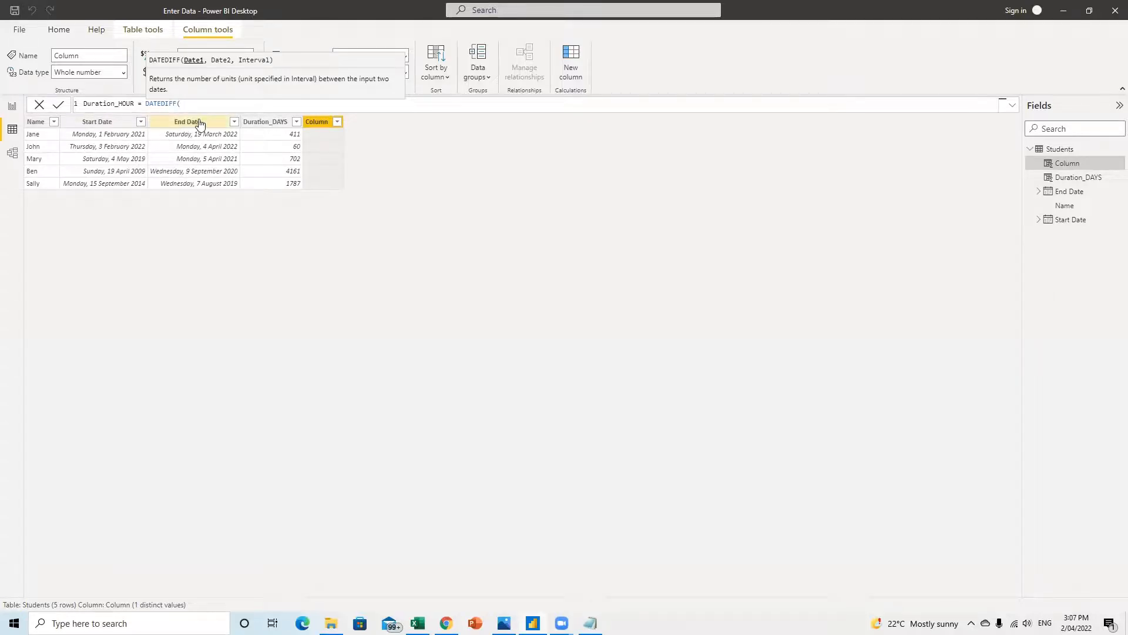
{"action": "type", "text": "Start Da"}
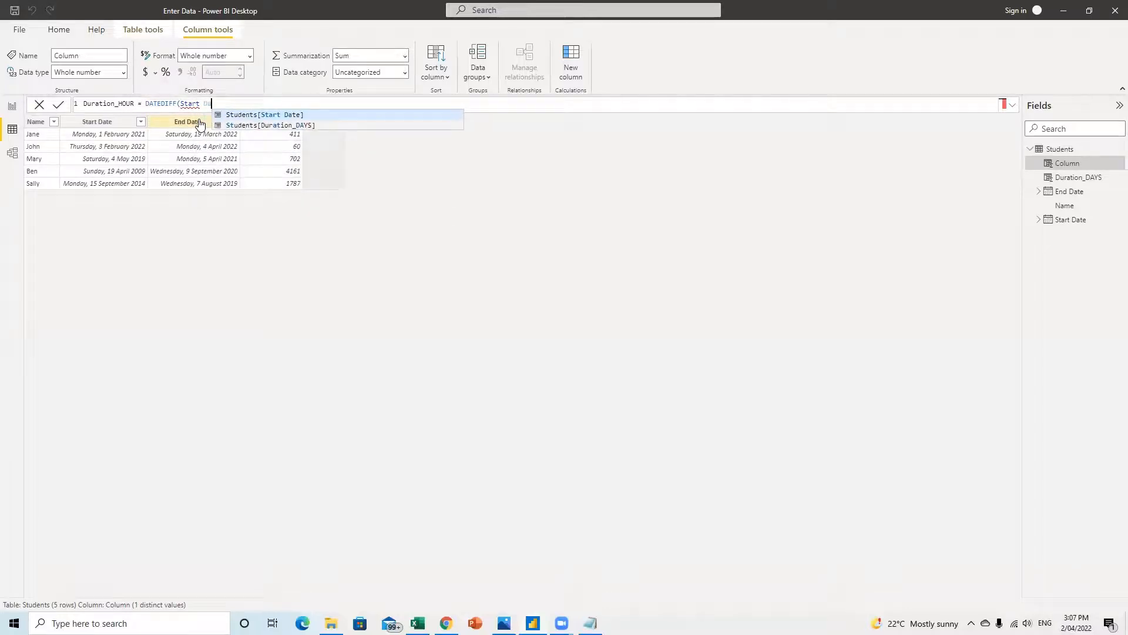
{"action": "key", "text": "Tab"}
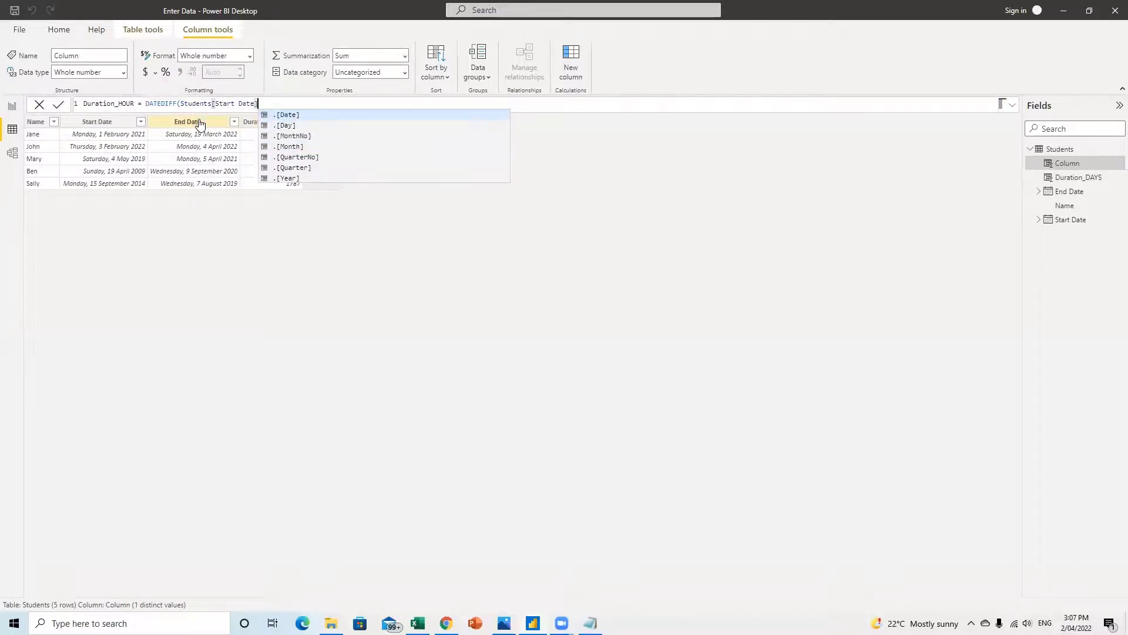
{"action": "type", "text": ",End"}
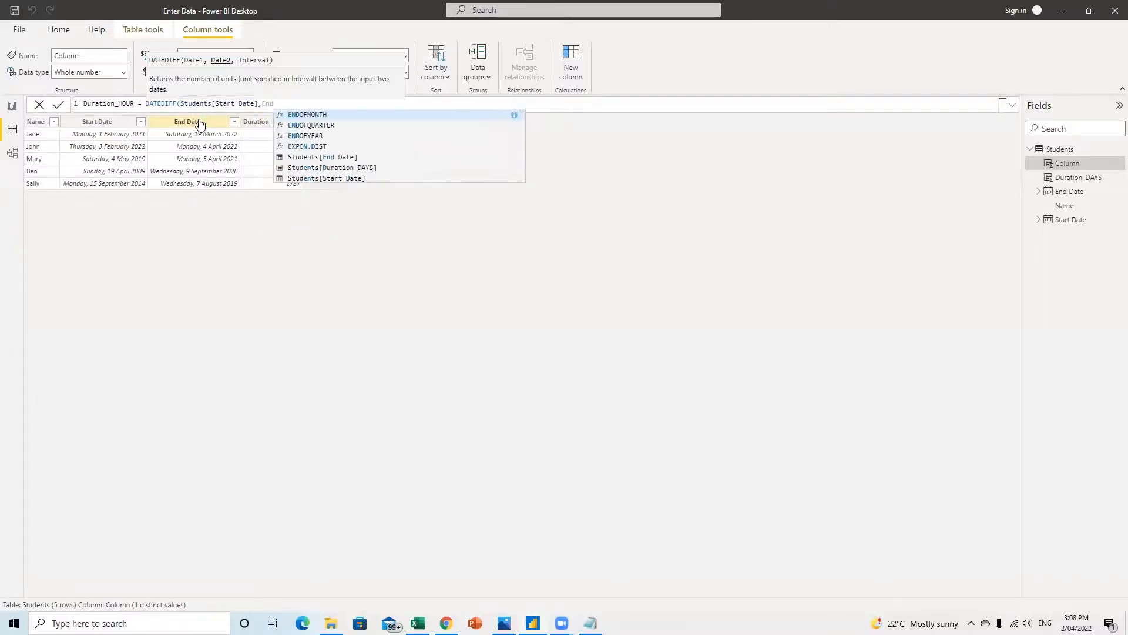
{"action": "type", "text": " Da"}
{"action": "key", "text": "Tab"}
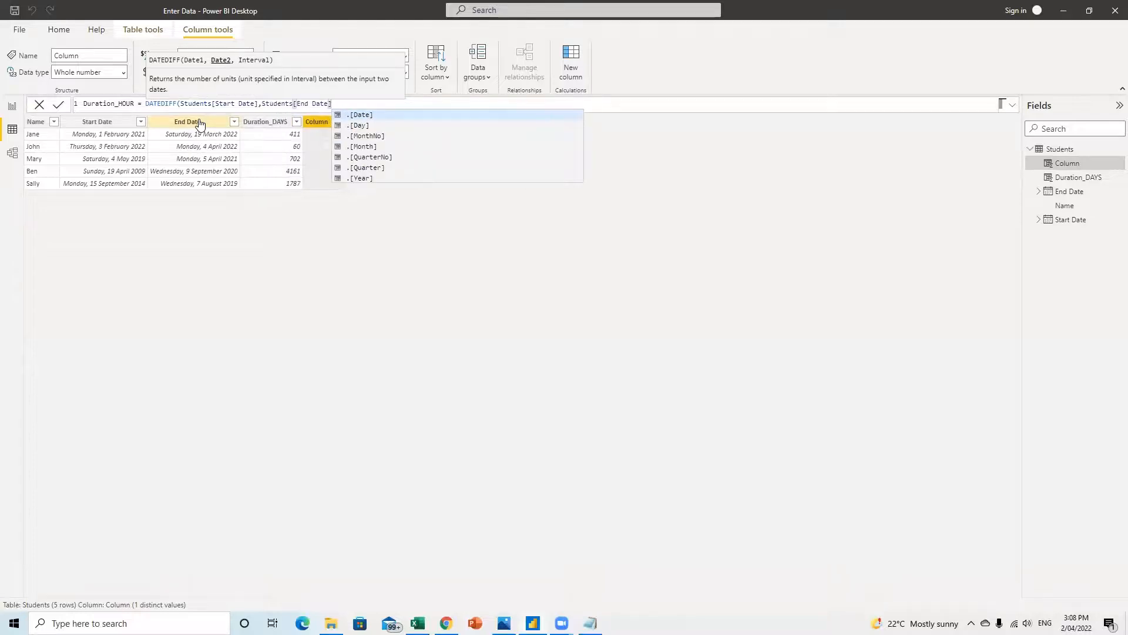
{"action": "type", "text": ",HOUR"}
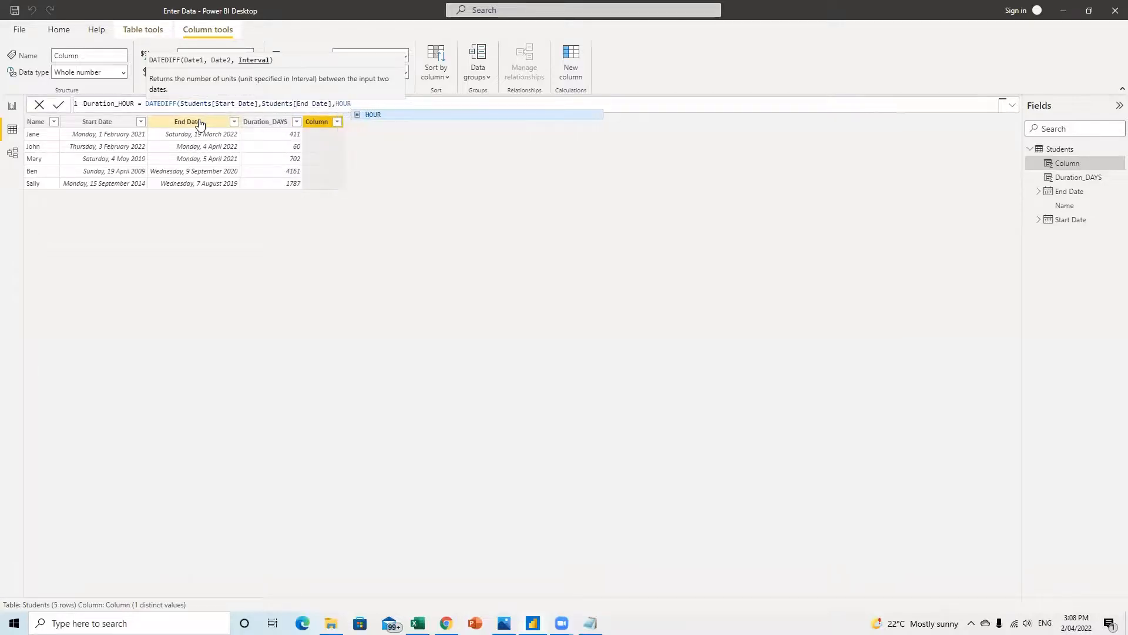
{"action": "type", "text": ")"}
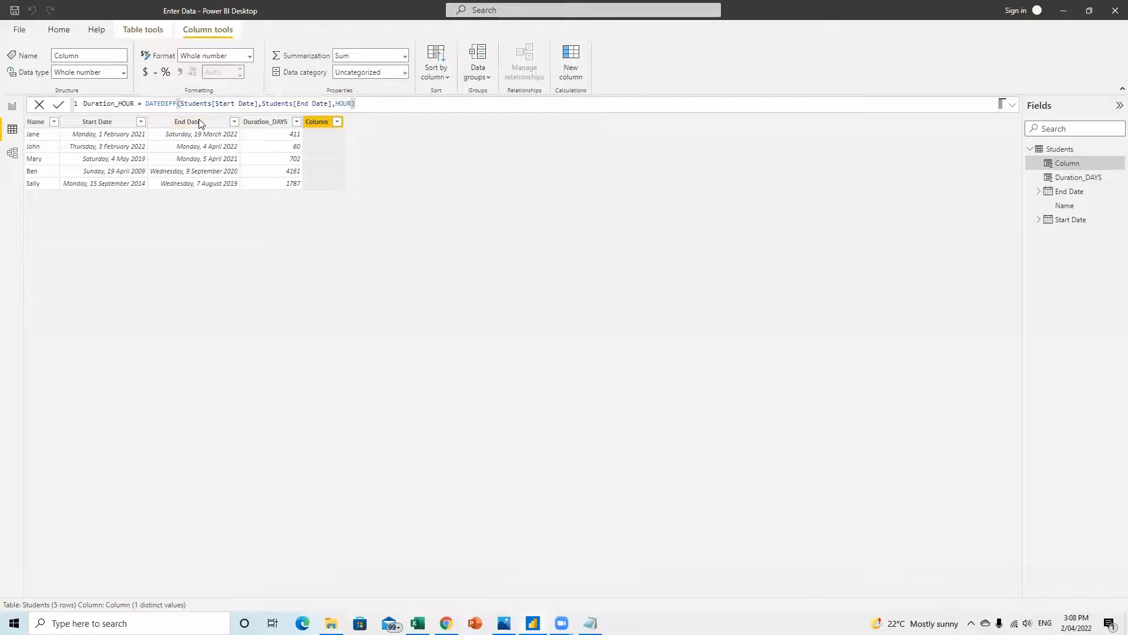
{"action": "key", "text": "Return"}
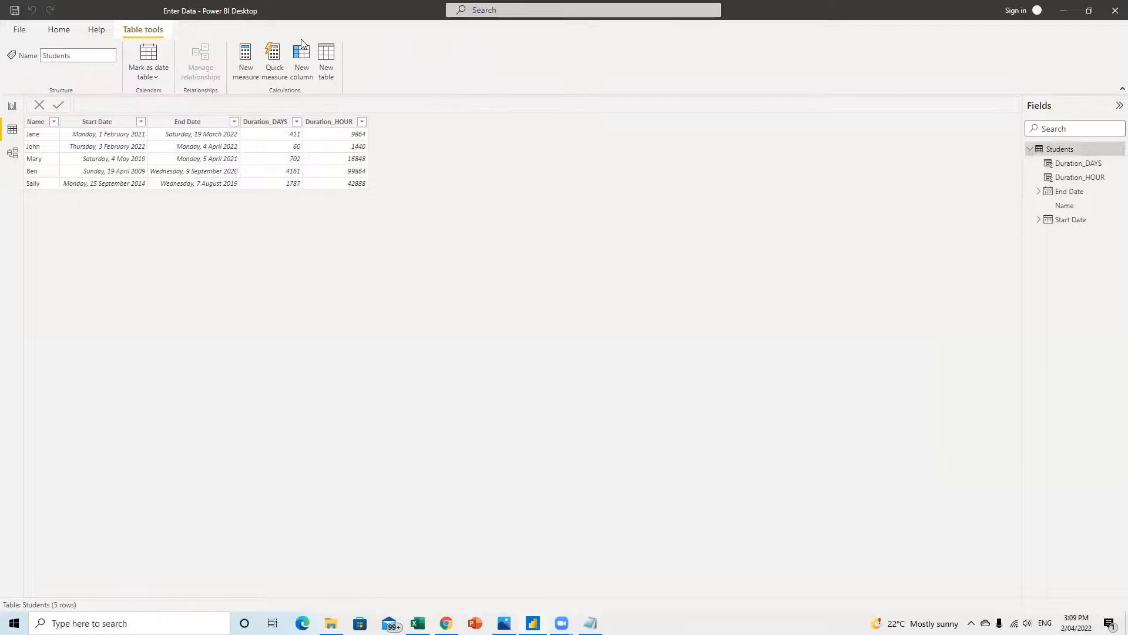
Add a calculated column Check = Students[Duration_DAYS]*24 to the Students table.
{"action": "left_click", "coordinate": [304, 50]}
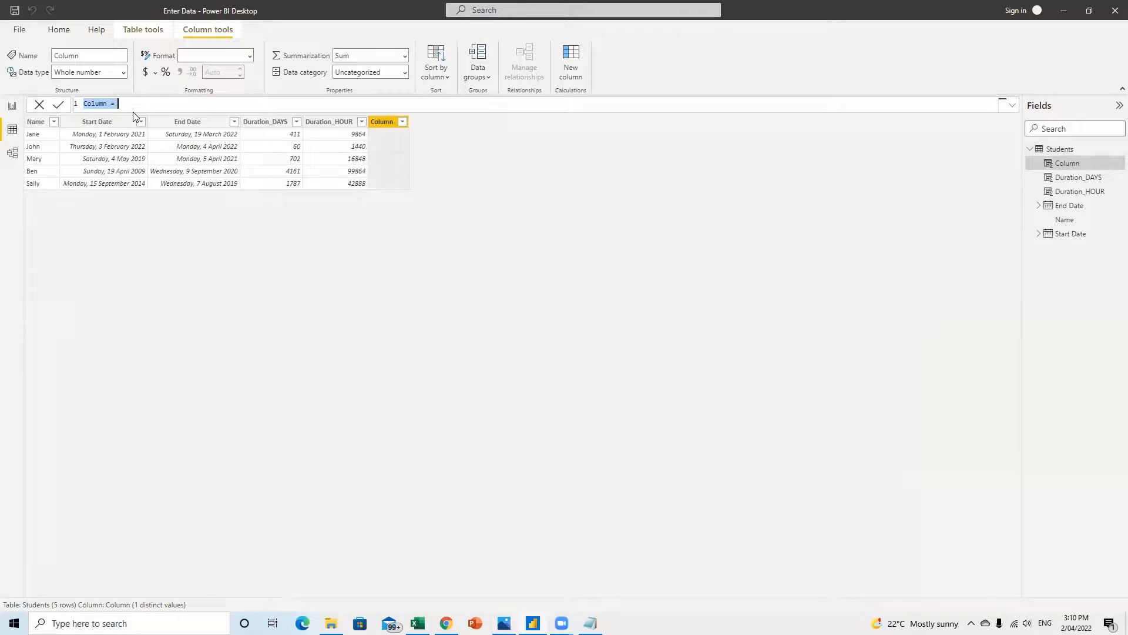
{"action": "type", "text": "Check = durat"}
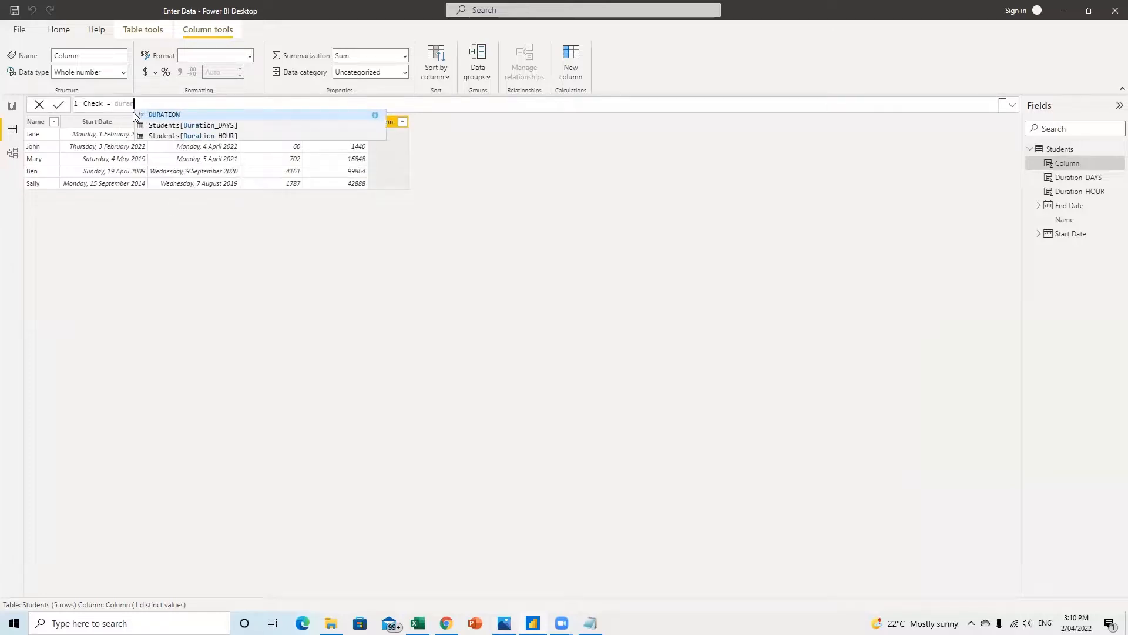
{"action": "key", "text": "Down"}
{"action": "key", "text": "Down"}
{"action": "key", "text": "Up"}
{"action": "key", "text": "Tab"}
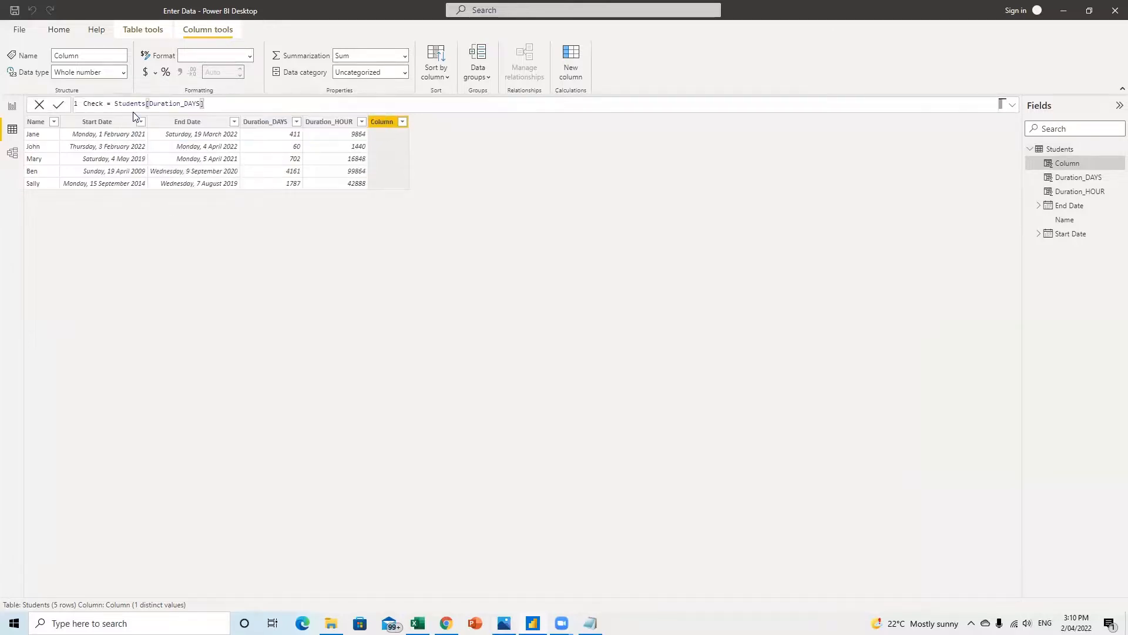
{"action": "type", "text": "*24"}
{"action": "key", "text": "Return"}
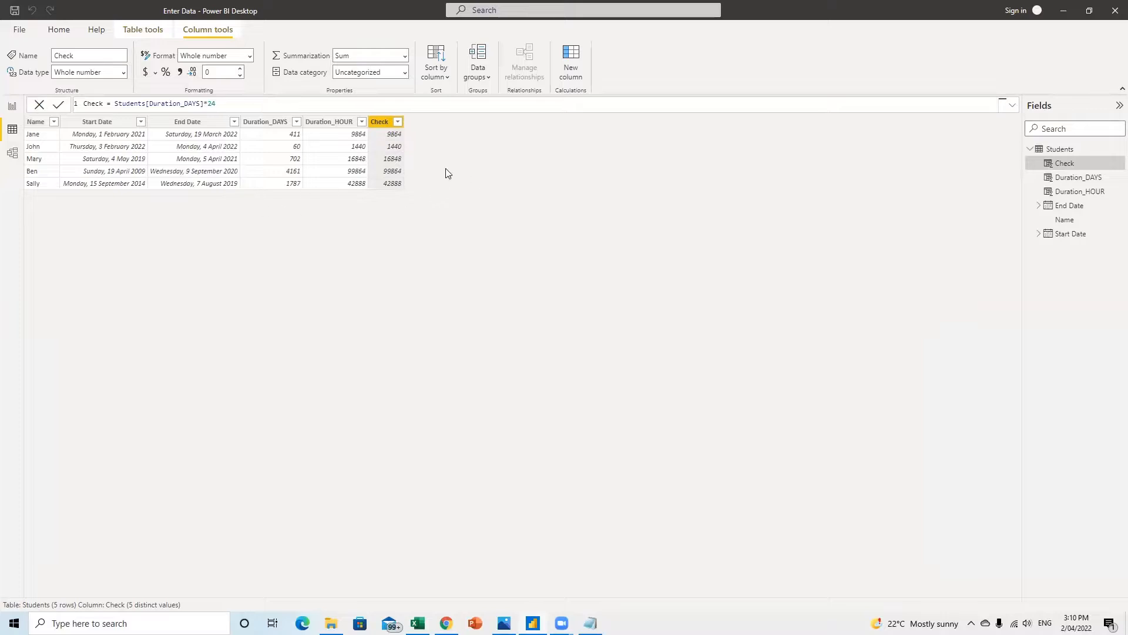
Compare the formulas of the Duration_HOUR and Check columns.
{"action": "left_click", "coordinate": [333, 122]}
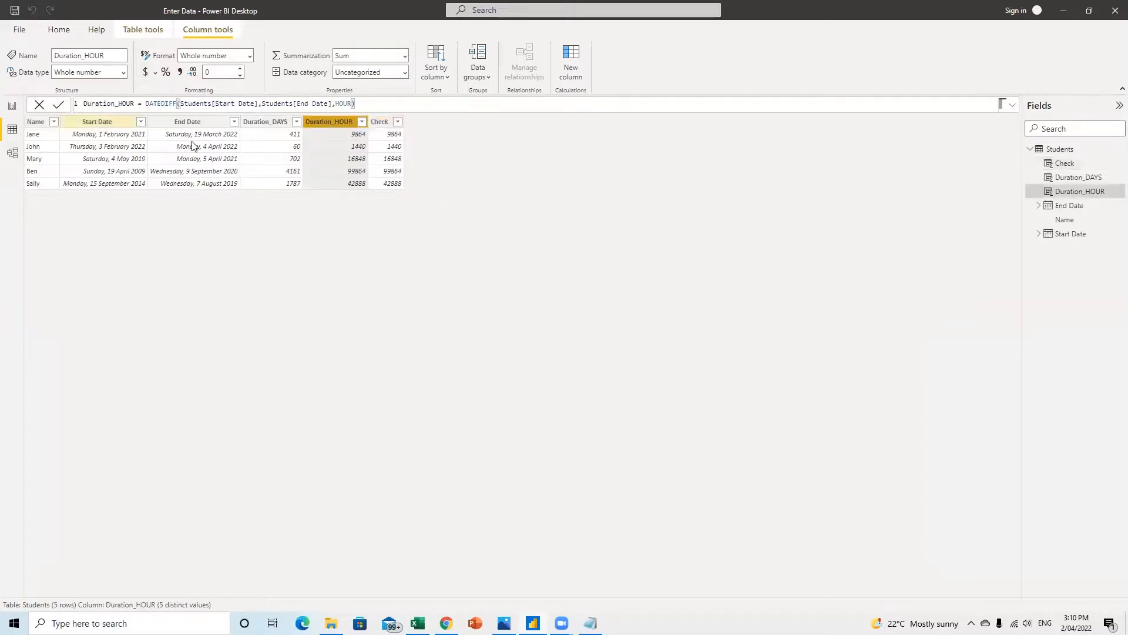
{"action": "left_click", "coordinate": [382, 125]}
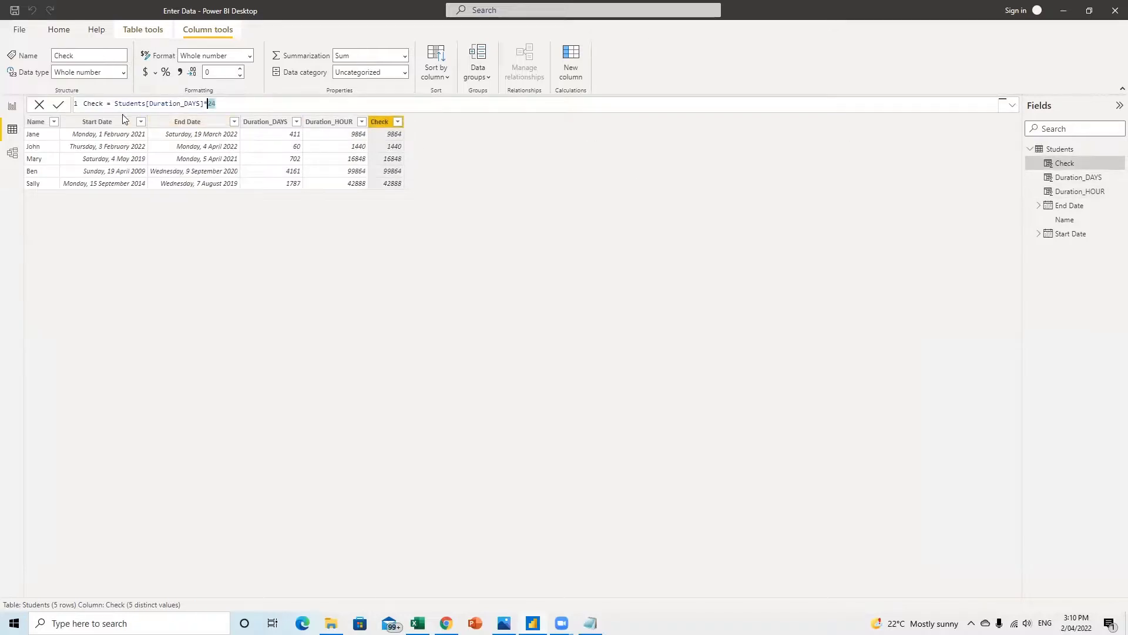
{"action": "left_click_drag", "start_coordinate": [215, 104], "coordinate": [81, 104]}
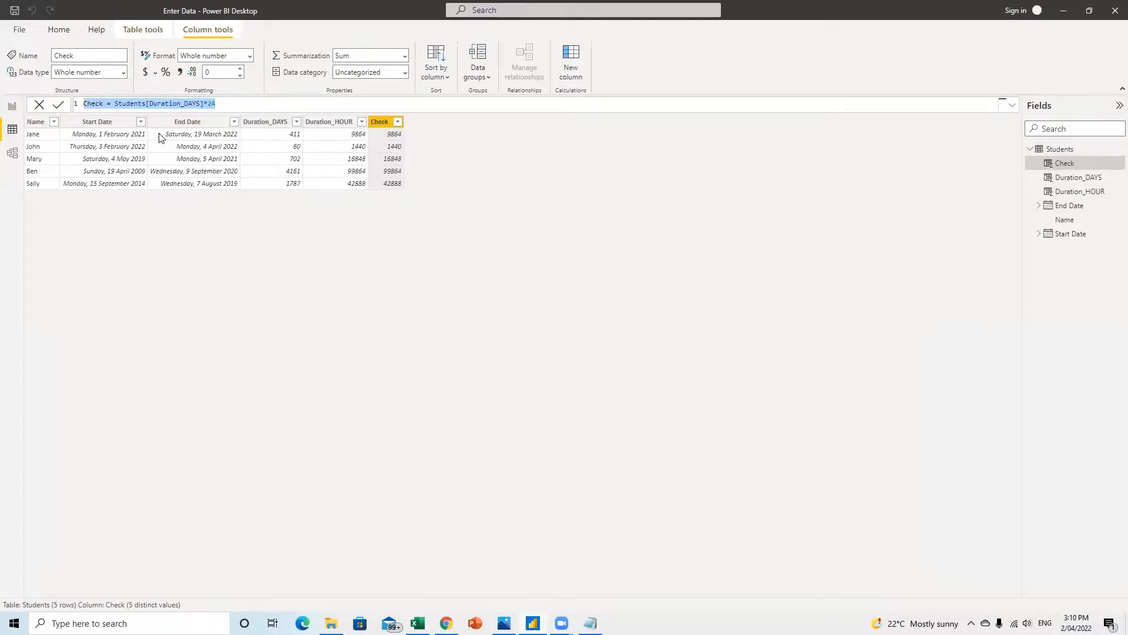
Replace the Check column's formula with Duration_MONTHS = DATEDIFF(Students[Start Date],Students[End Date],MONTH).
{"action": "type", "text": "Duration_"}
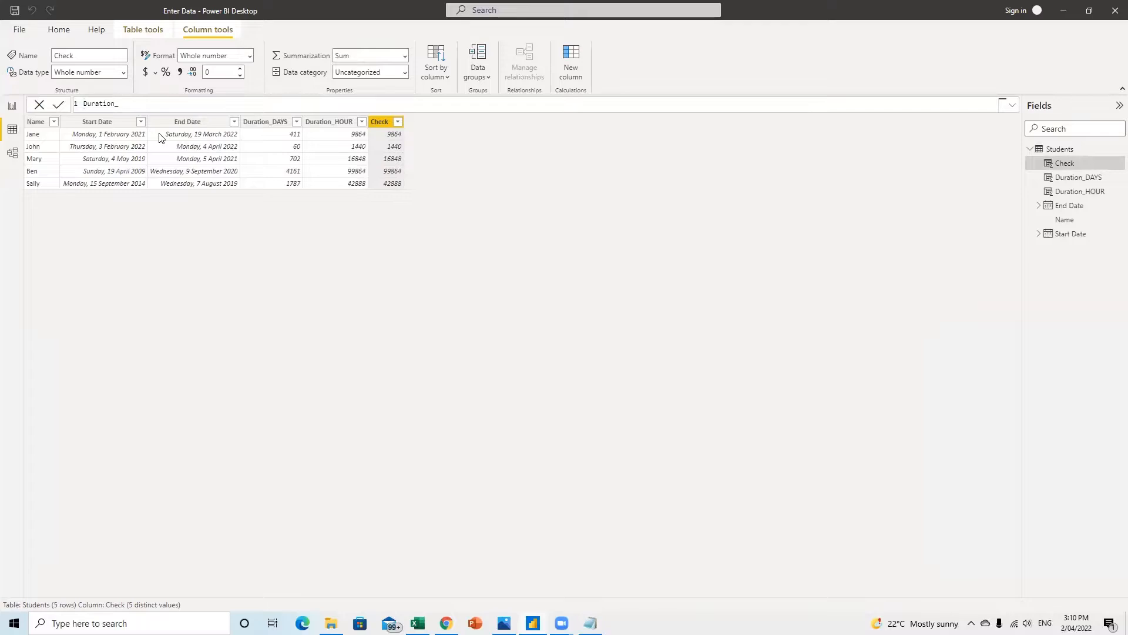
{"action": "type", "text": "MONTHS = DATEDIFF"}
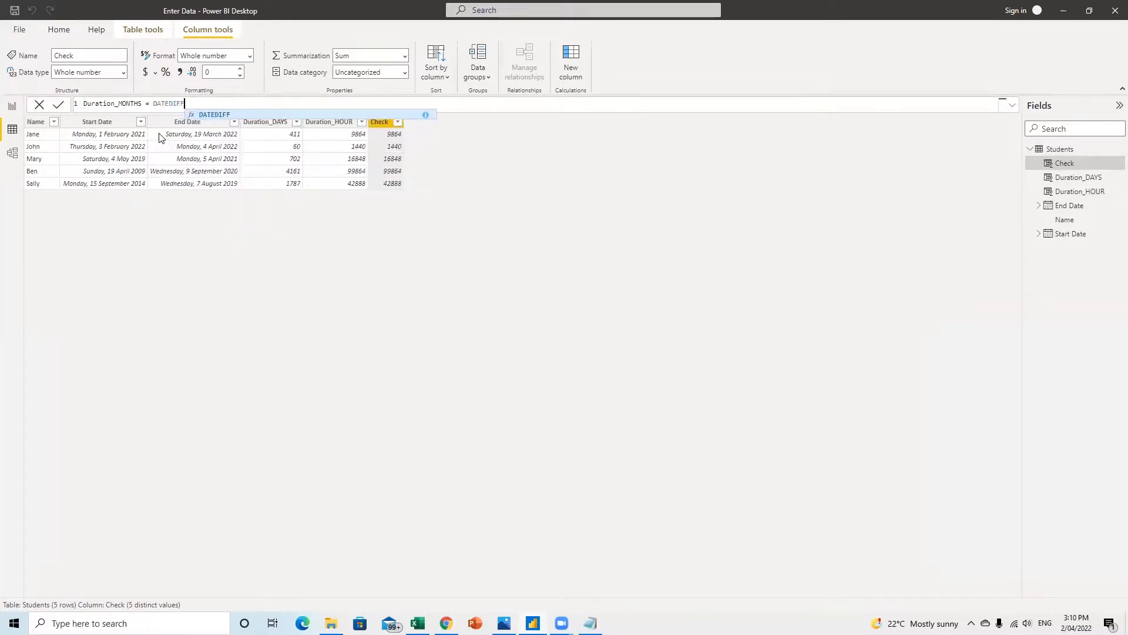
{"action": "type", "text": "(st"}
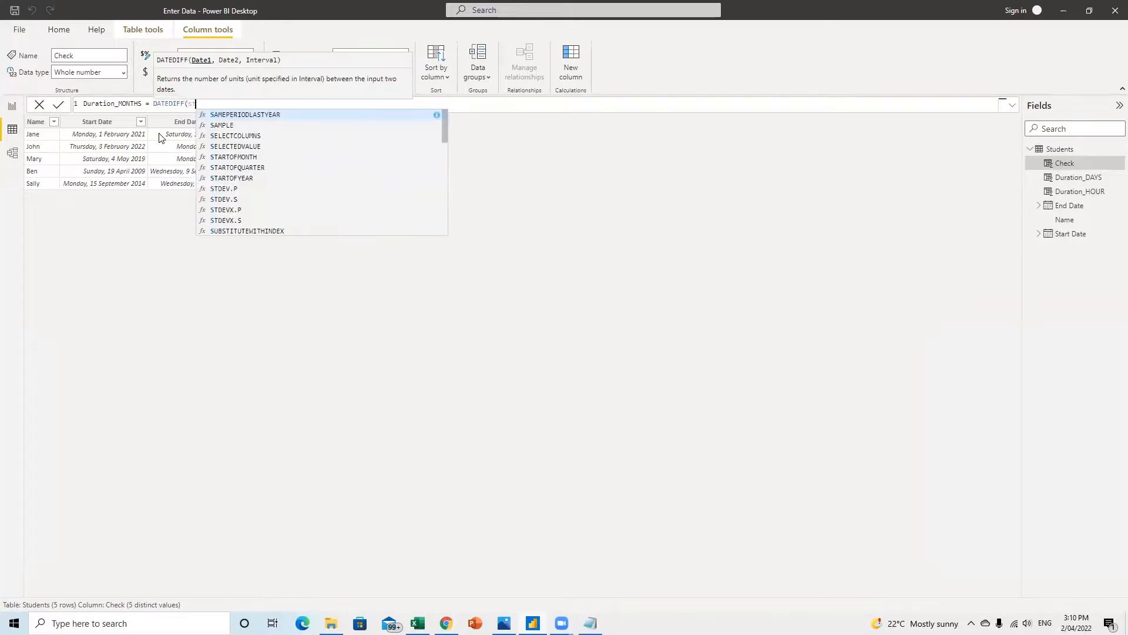
{"action": "type", "text": "art da"}
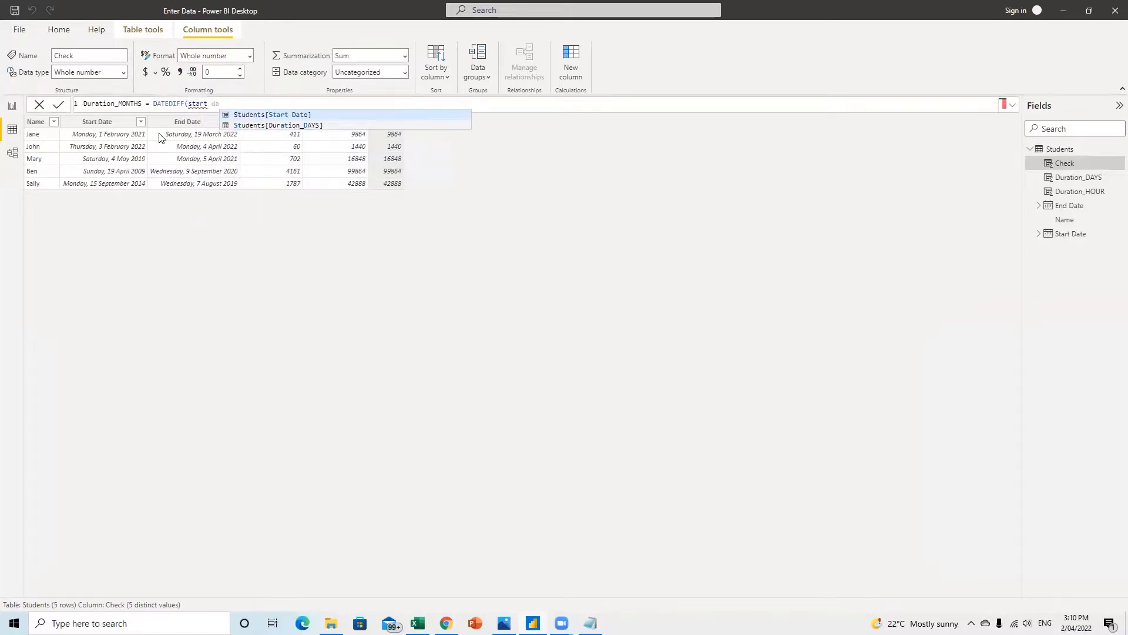
{"action": "key", "text": "Tab"}
{"action": "type", "text": ","}
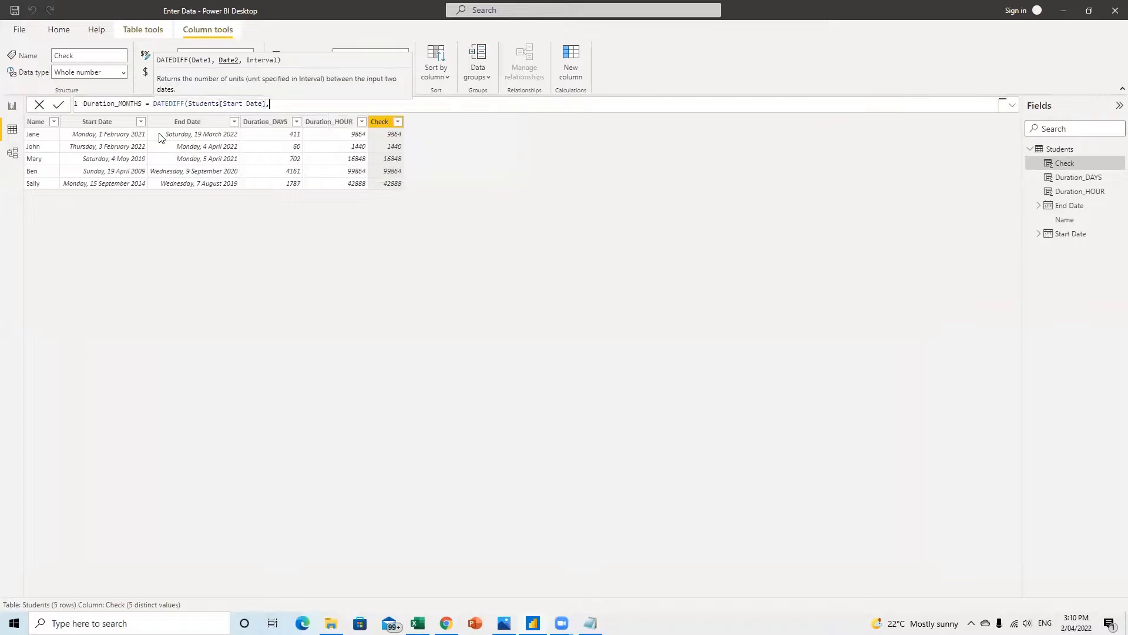
{"action": "type", "text": "end data"}
{"action": "key", "text": "BackSpace"}
{"action": "key", "text": "BackSpace"}
{"action": "type", "text": "e"}
{"action": "key", "text": "Tab"}
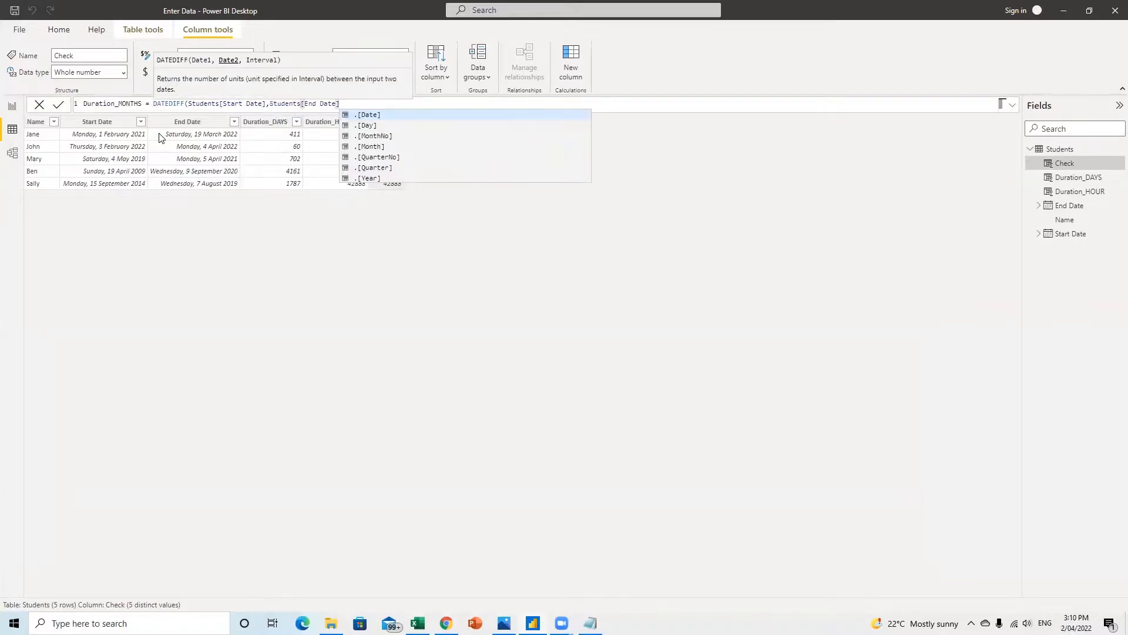
{"action": "type", "text": ",MONTH)"}
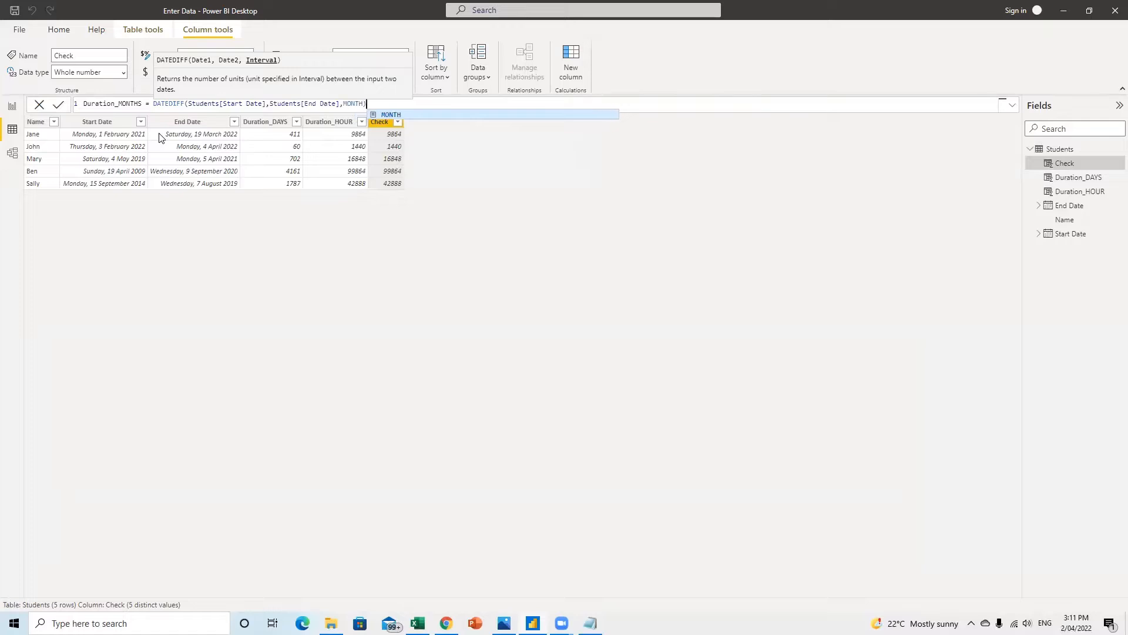
{"action": "key", "text": "Escape"}
{"action": "key", "text": "Return"}
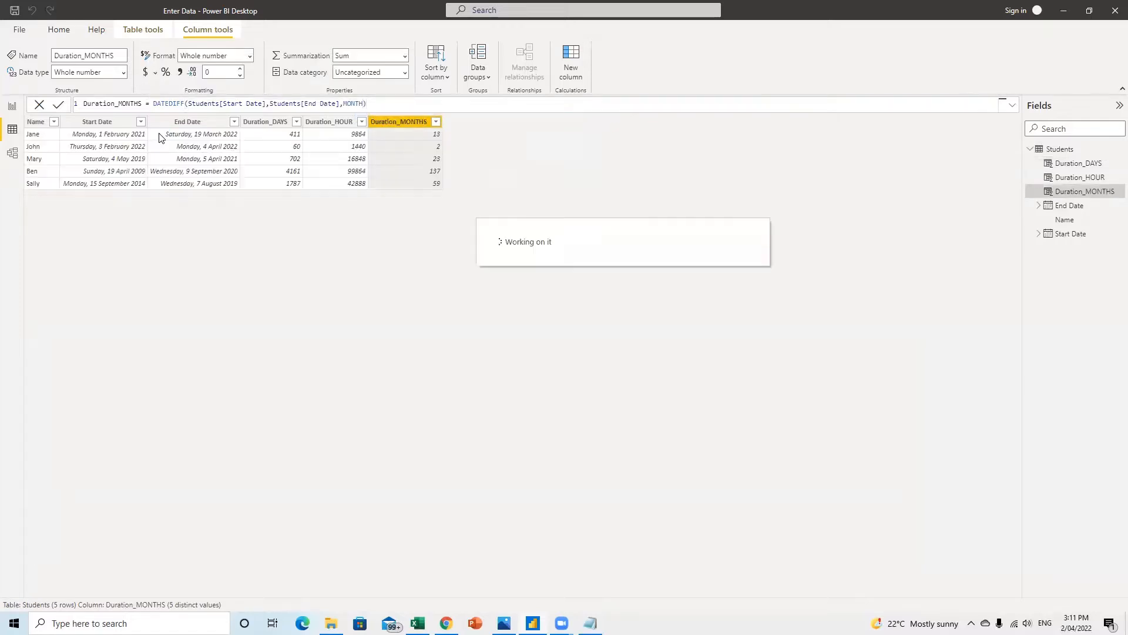